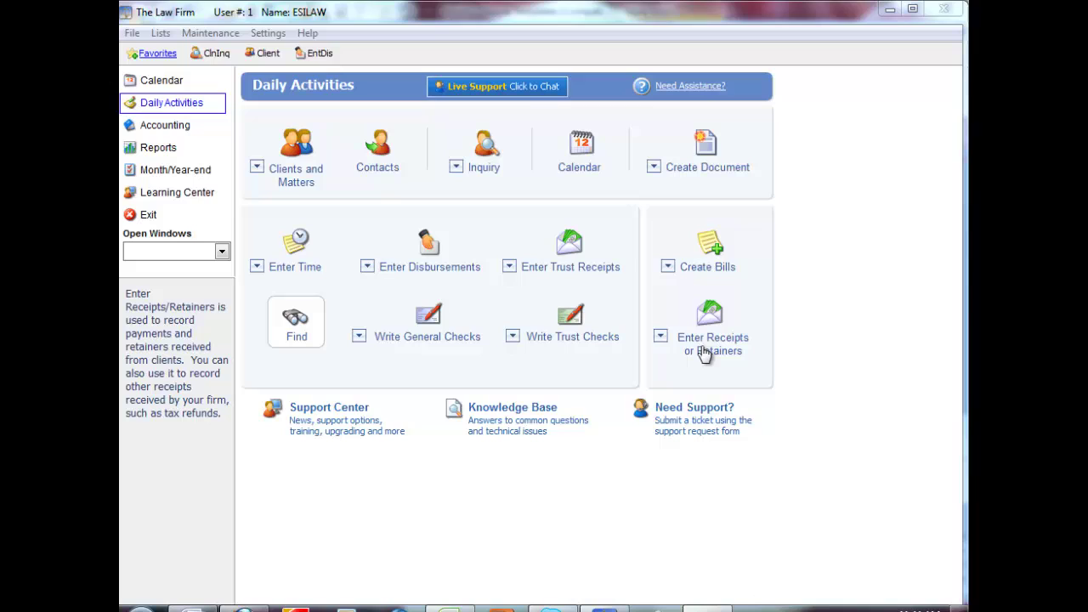
# Start a new receipt using bank account 1025, General Bank - National Bank
pyautogui.click(704, 356)
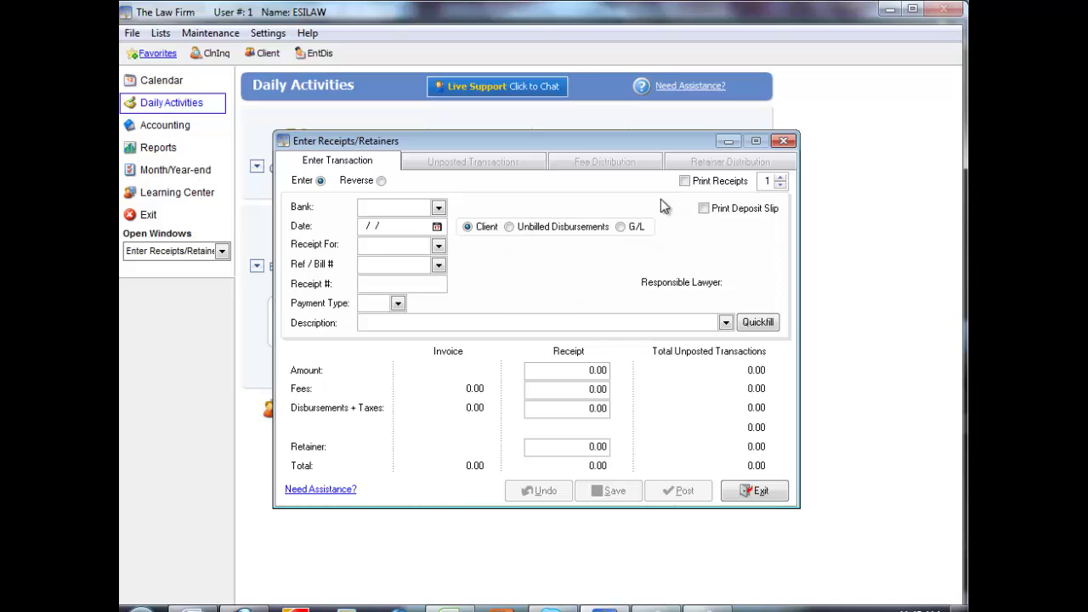
pyautogui.hotkey('alt', 'Down')
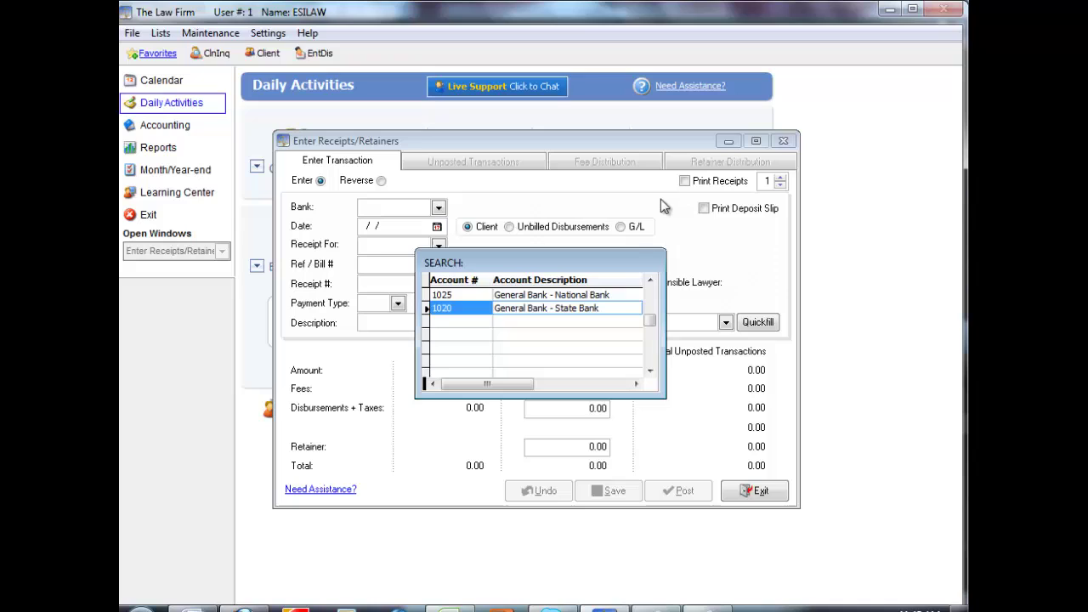
pyautogui.press('Up')
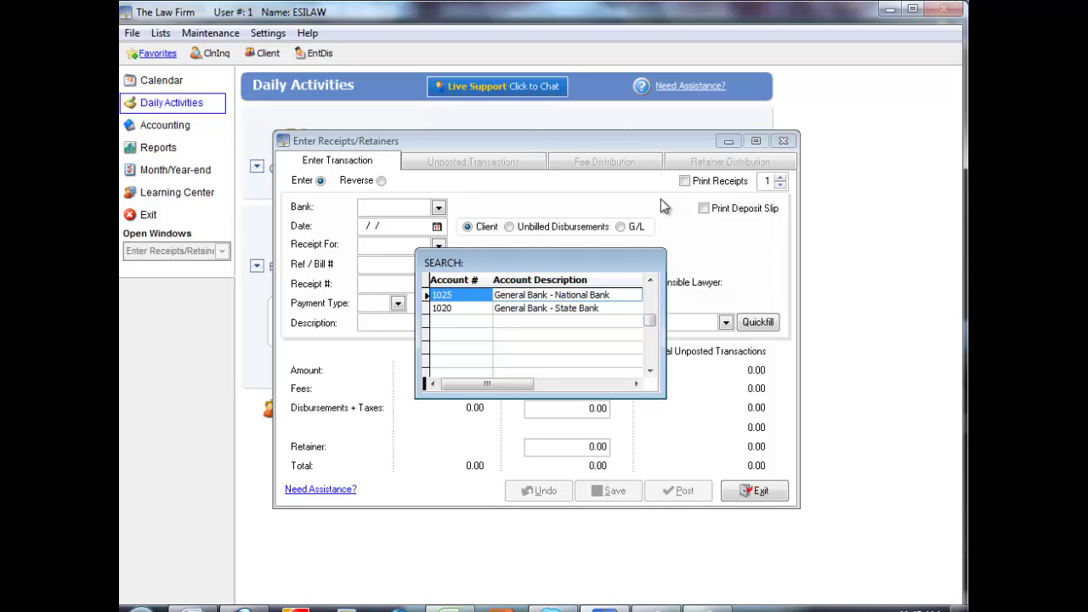
pyautogui.press('Return')
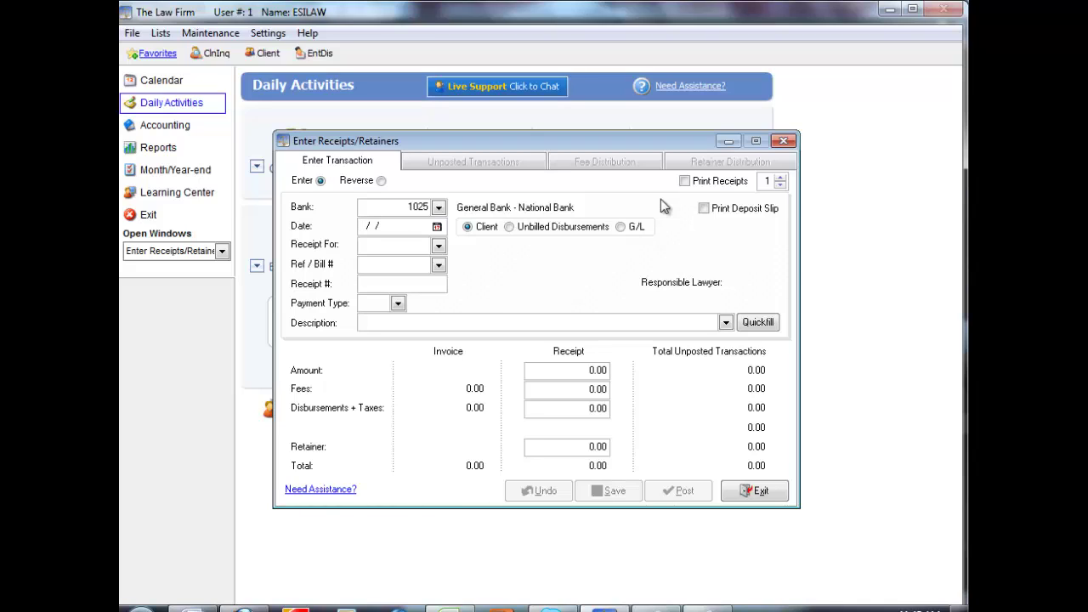
# Date the receipt 10/24/2012 and apply it to Anderson Windows bill 7 (fees 25.00, disbursements 6.25)
pyautogui.press('Return')
pyautogui.press('Return')
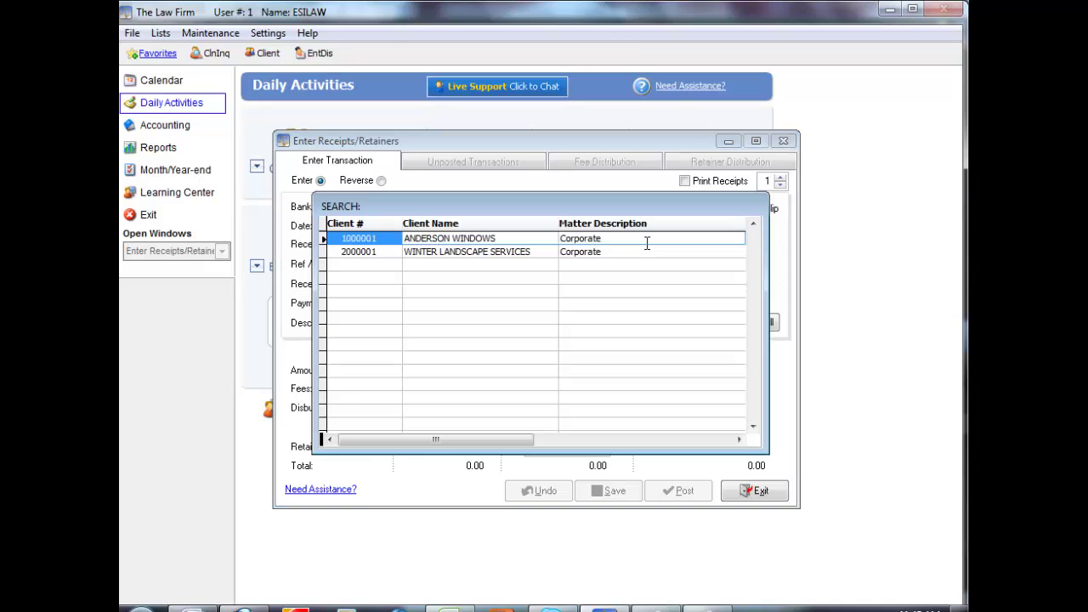
pyautogui.press('Return')
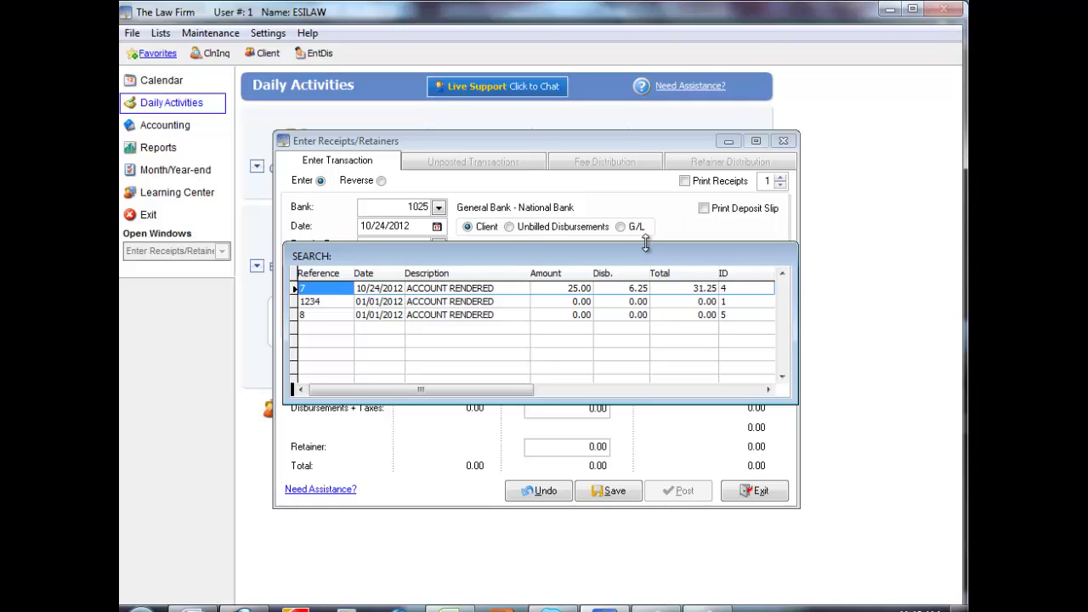
pyautogui.press('Return')
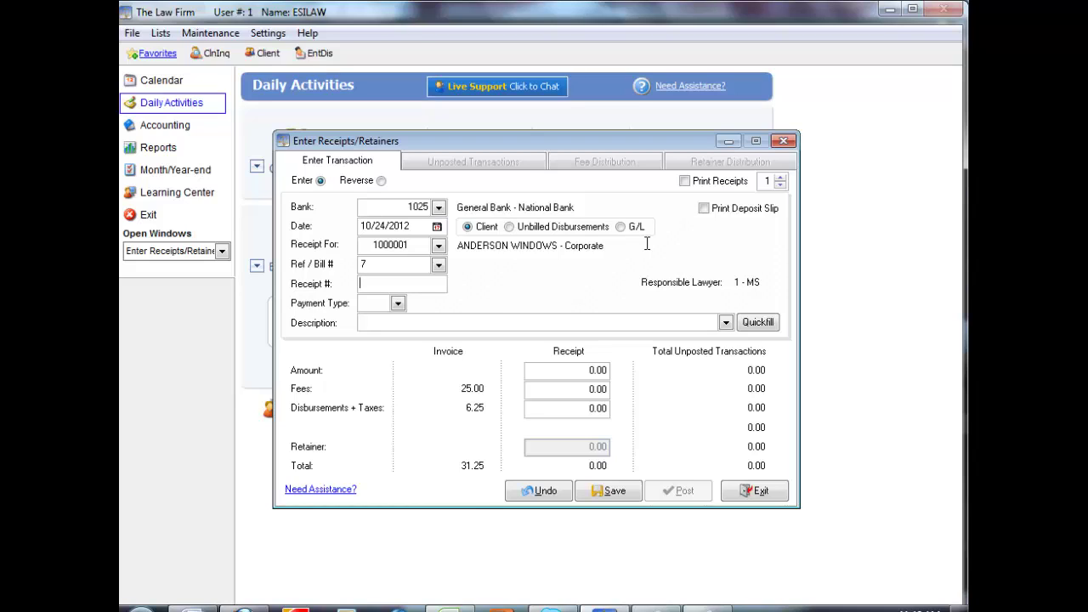
# Enter receipt number 8, payment type Check, and description 'Payment of Account'
pyautogui.write('8')
pyautogui.press('Tab')
pyautogui.write('chk')
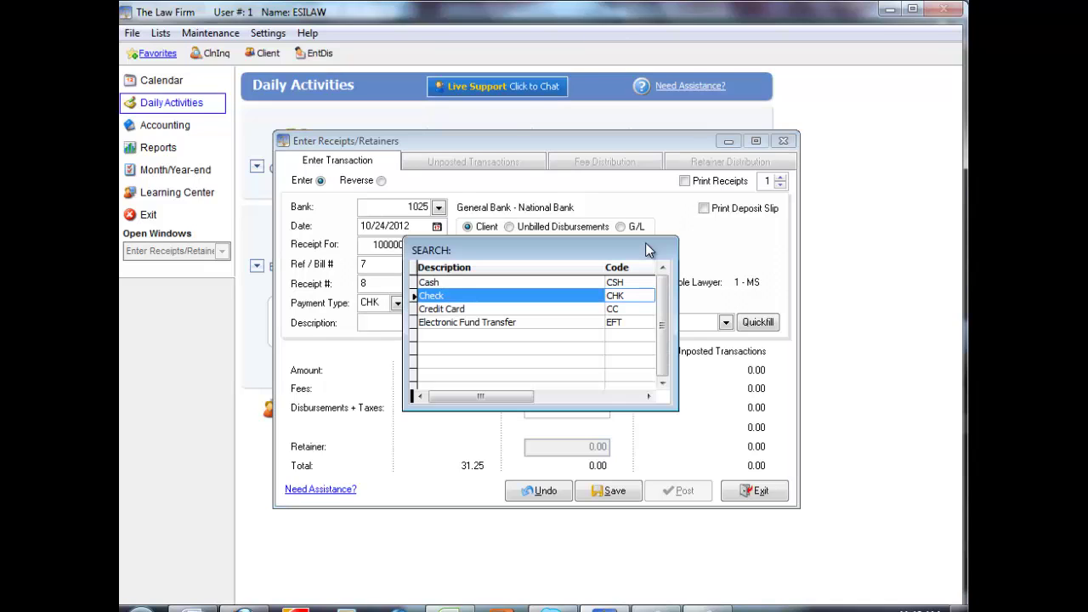
pyautogui.press('Return')
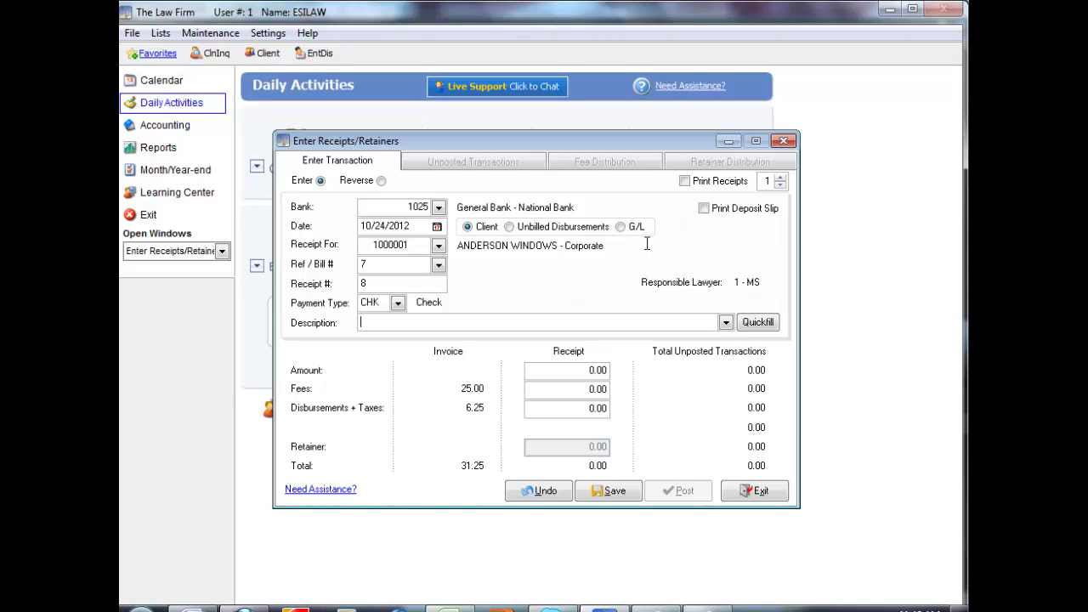
pyautogui.write('pay')
pyautogui.press('Return')
pyautogui.press('Tab')
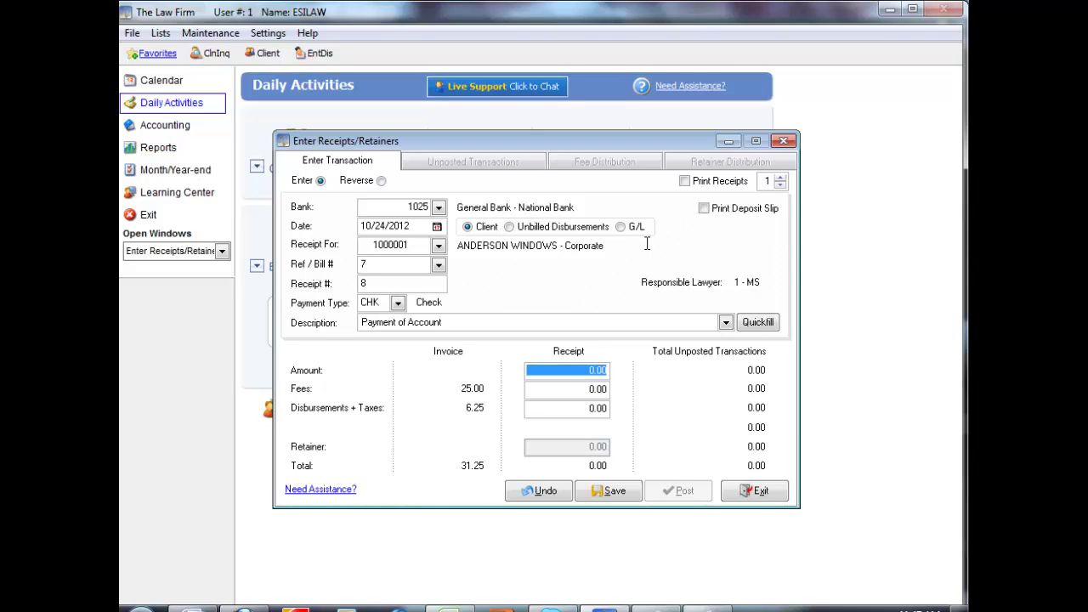
# Enter a -31.25 receipt amount split into -25.00 fees and -6.25 disbursements, and save it
pyautogui.write('-31.25')
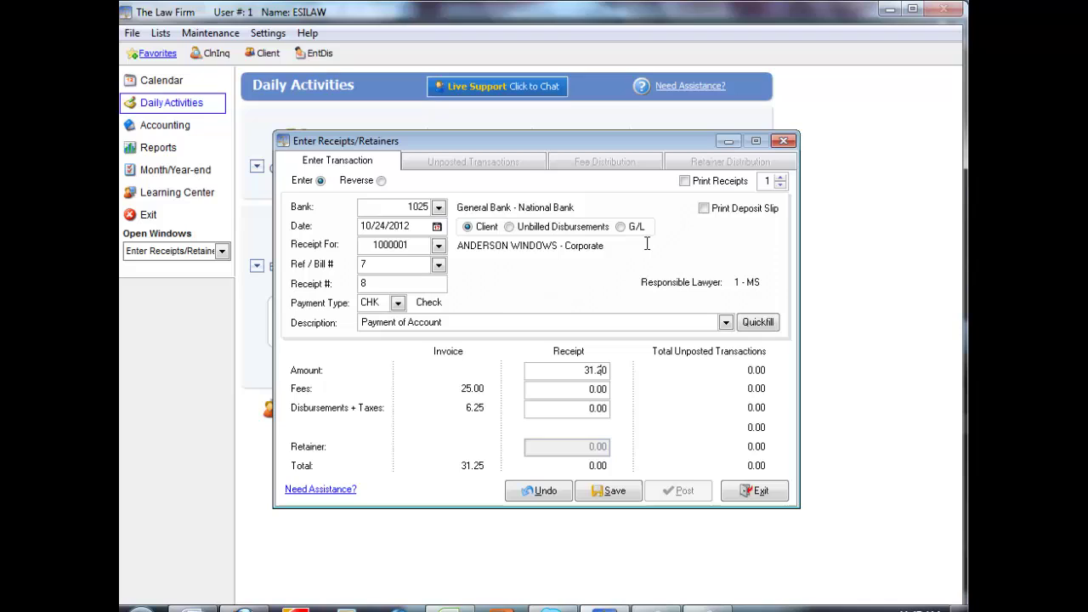
pyautogui.press('Tab')
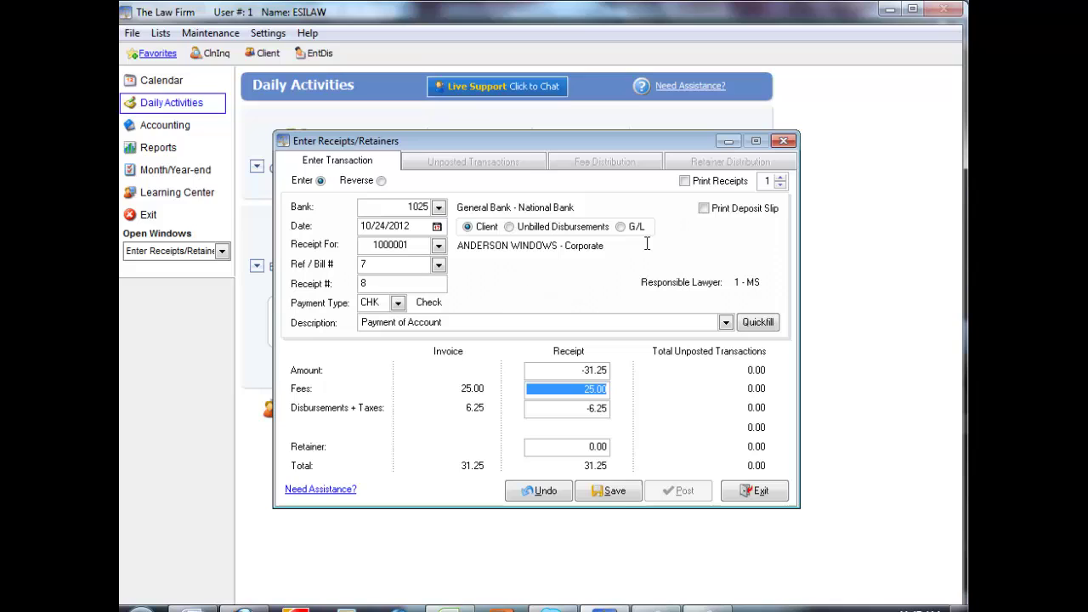
pyautogui.click(613, 492)
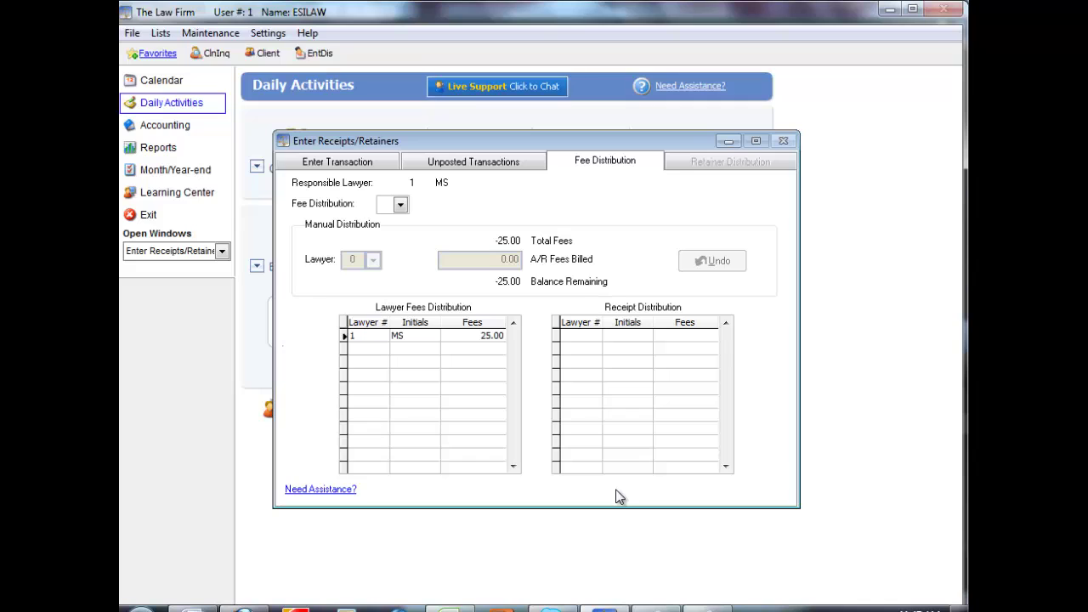
# Distribute all 25.00 fees to responsible lawyer MS and post the 31.25 receipt
pyautogui.click(400, 204)
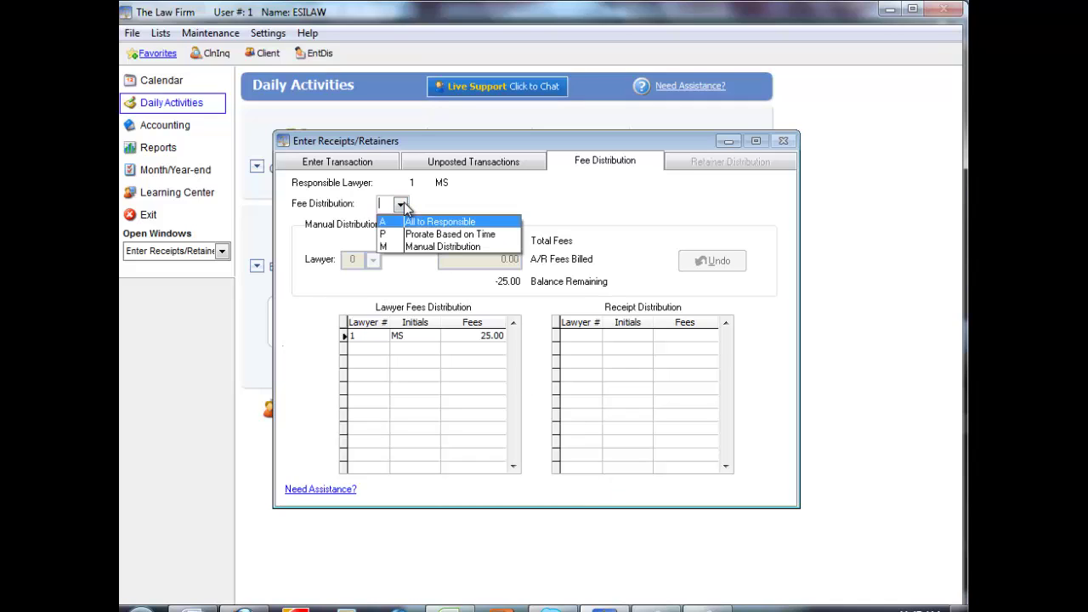
pyautogui.click(515, 223)
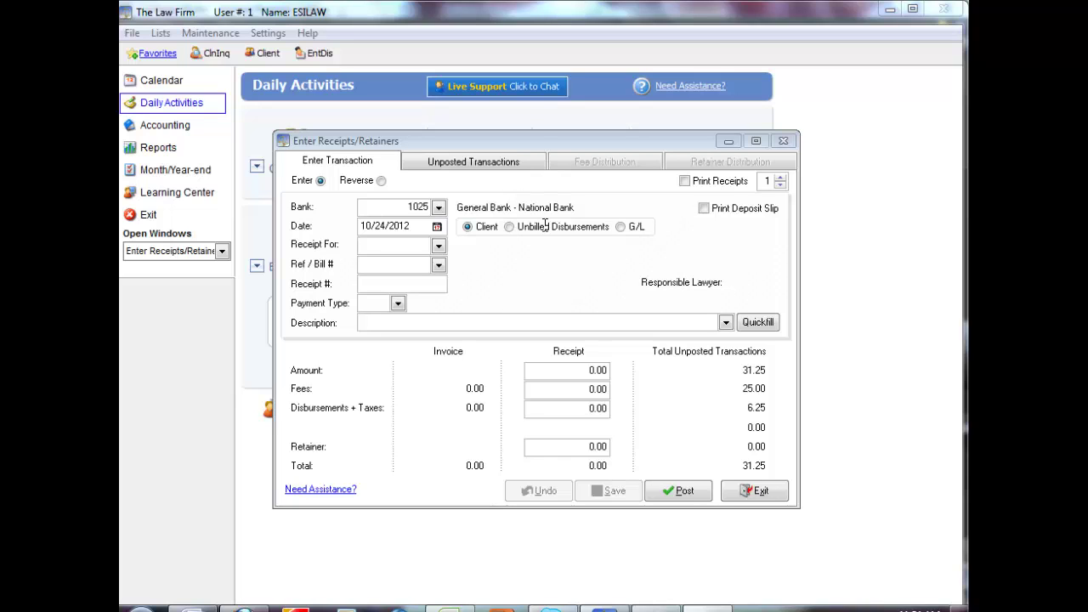
pyautogui.click(683, 492)
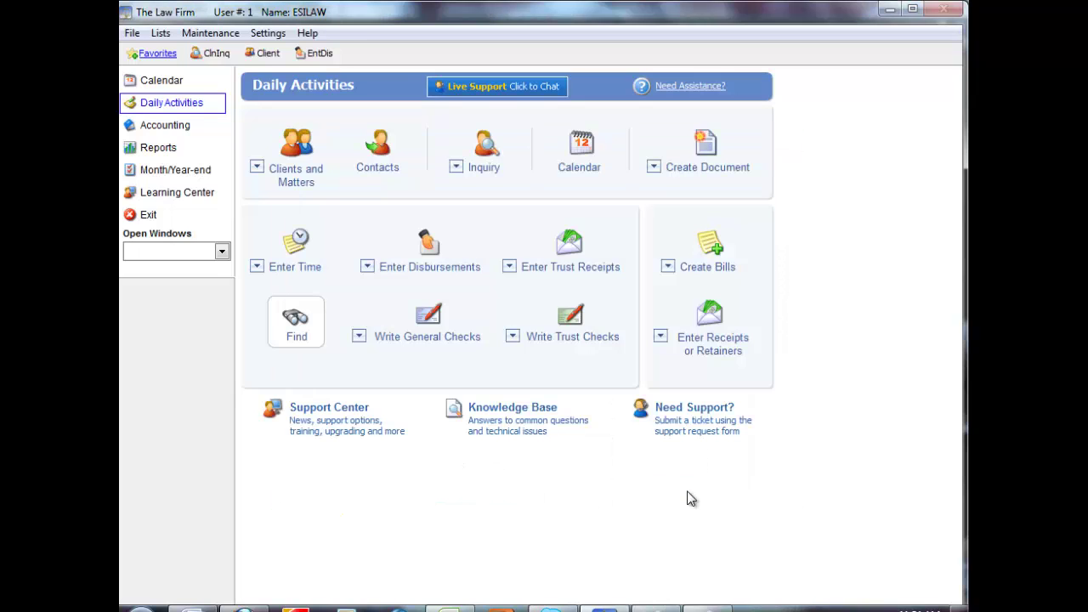
# Start a receipt reversal using bank account 1025, General Bank - National Bank
pyautogui.click(712, 350)
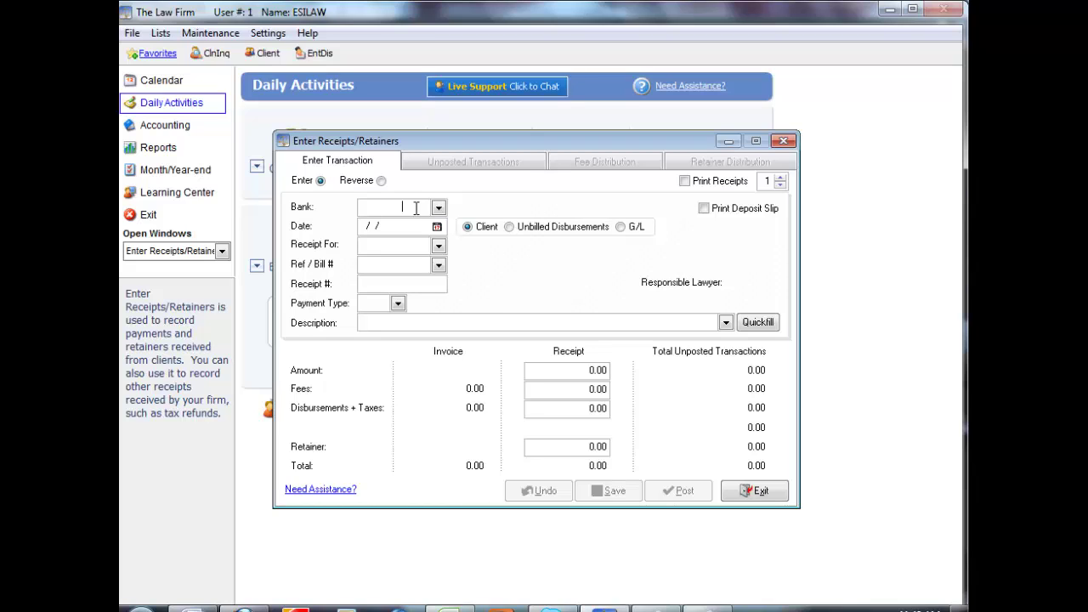
pyautogui.click(381, 181)
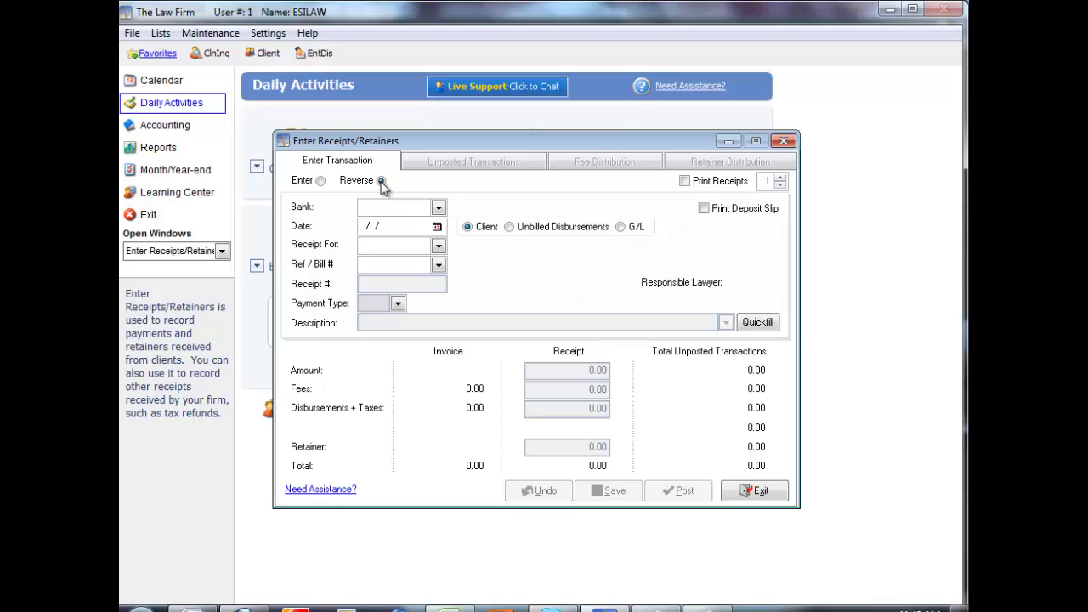
pyautogui.press('Return')
pyautogui.press('Up')
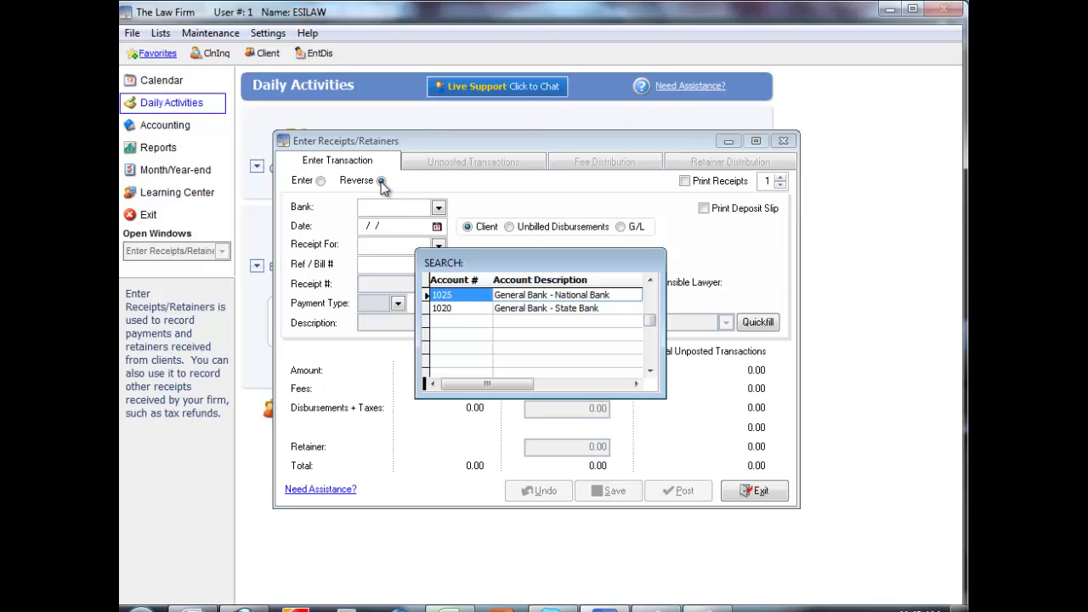
pyautogui.press('Return')
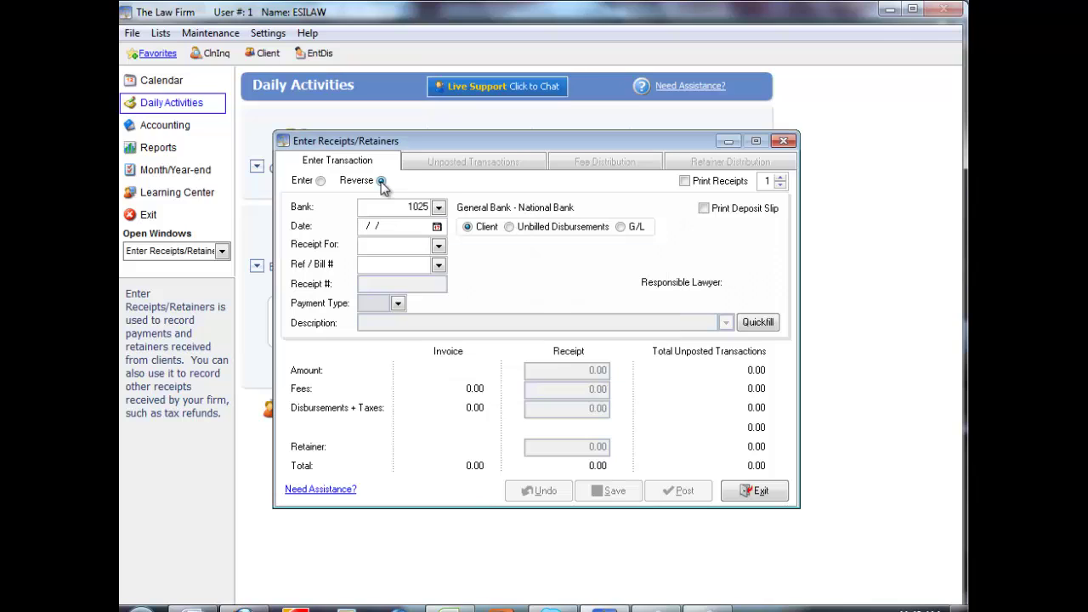
# Date the reversal 10/24/2012, select Anderson Windows' receipt 7, and save it
pyautogui.press('Return')
pyautogui.press('Return')
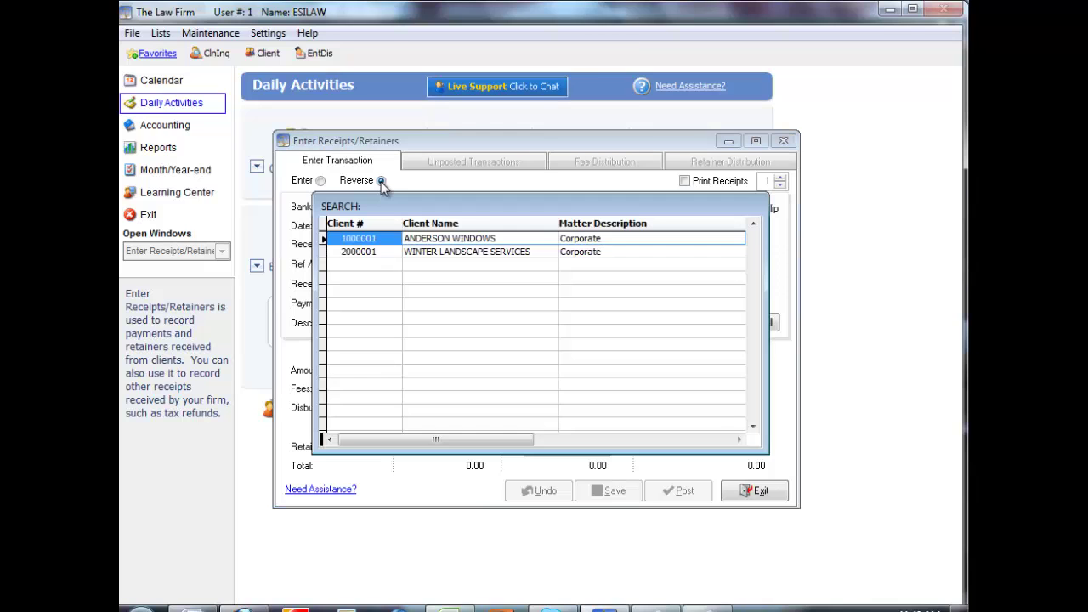
pyautogui.press('Return')
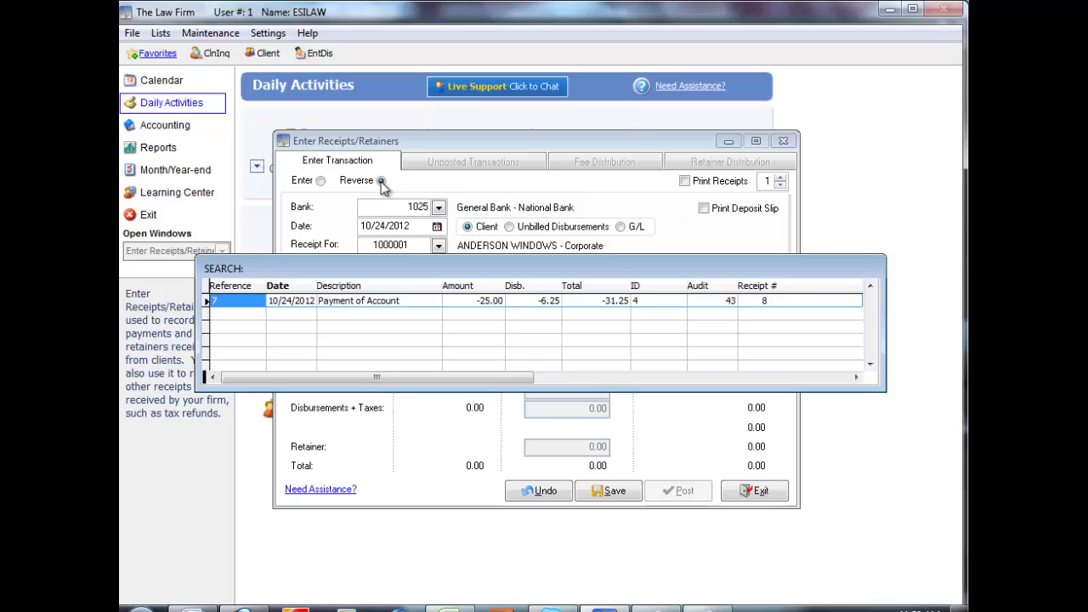
pyautogui.press('Return')
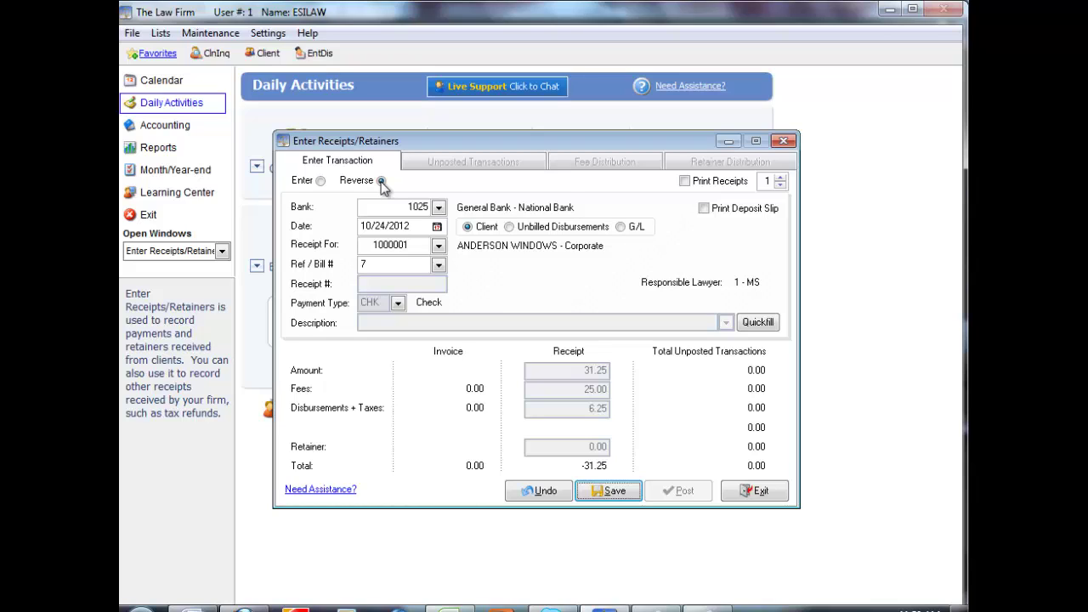
pyautogui.click(593, 492)
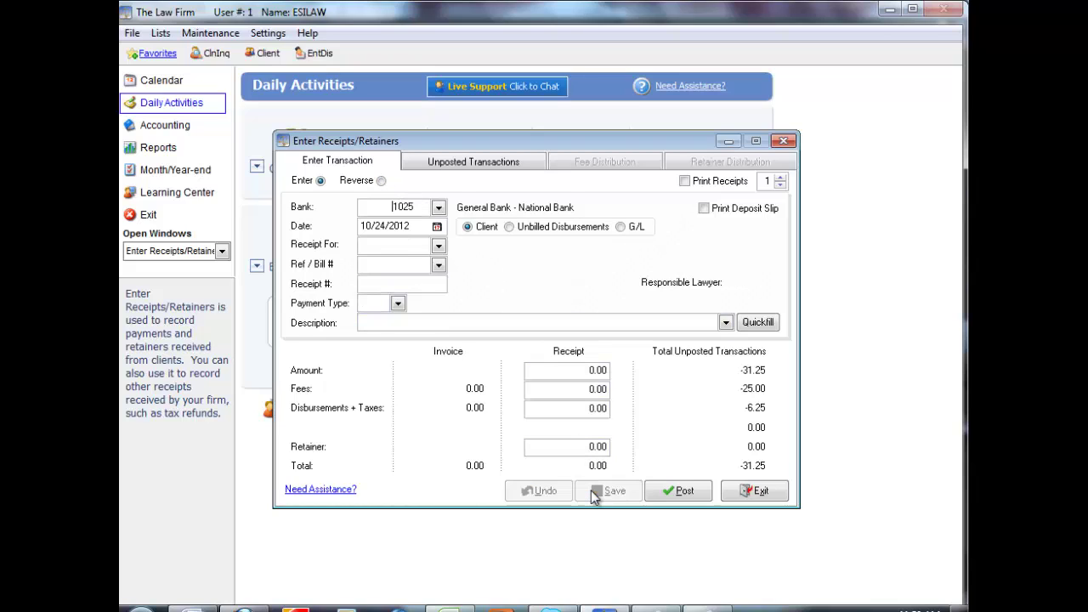